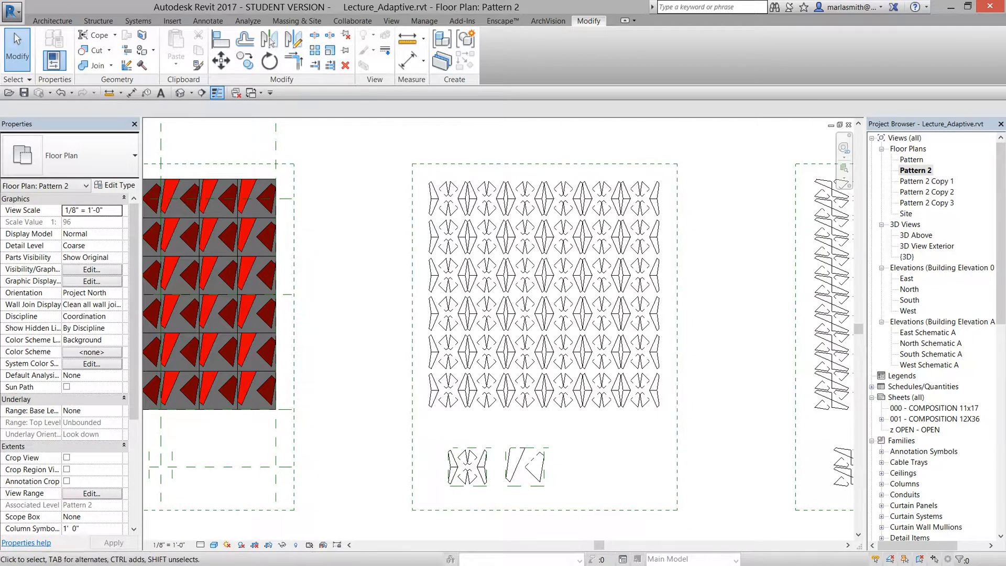
# Step: Examine the repeating line-tile pattern in the Pattern 2 floor plan, including single tiles and the red surface-tile version beside it
pyautogui.scroll(3, 448, 285)
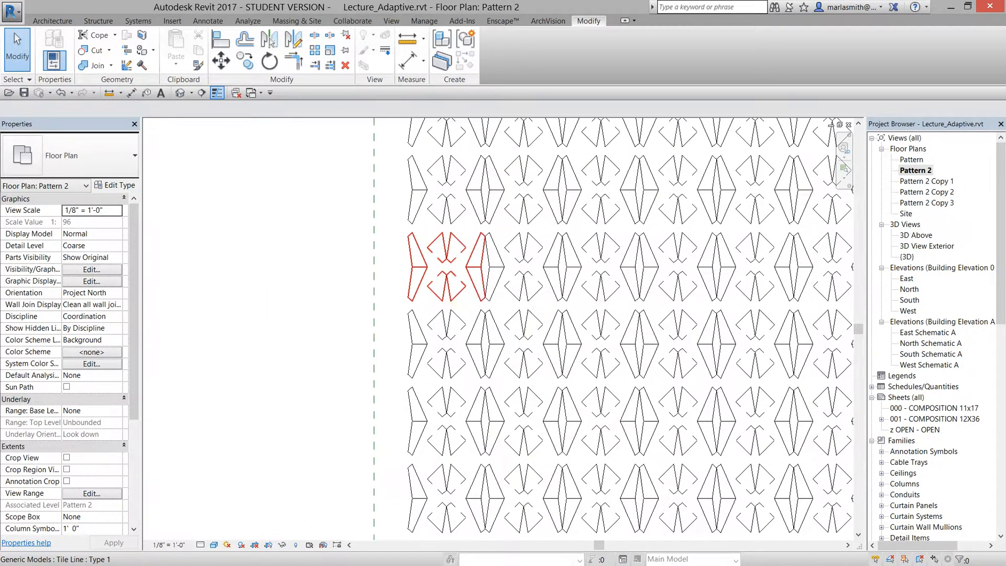
pyautogui.scroll(2, 450, 283)
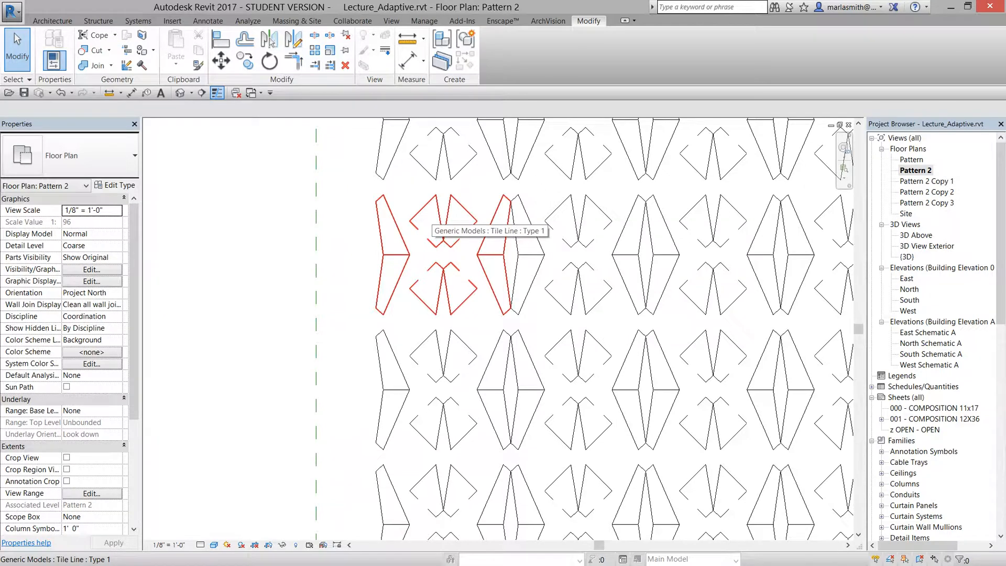
pyautogui.scroll(-2, 431, 217)
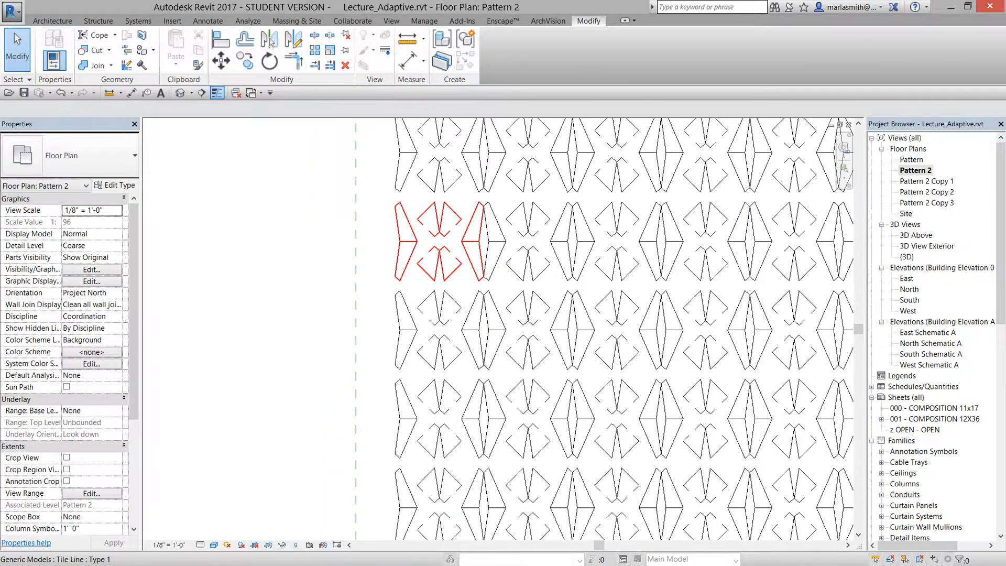
pyautogui.scroll(-2, 685, 217)
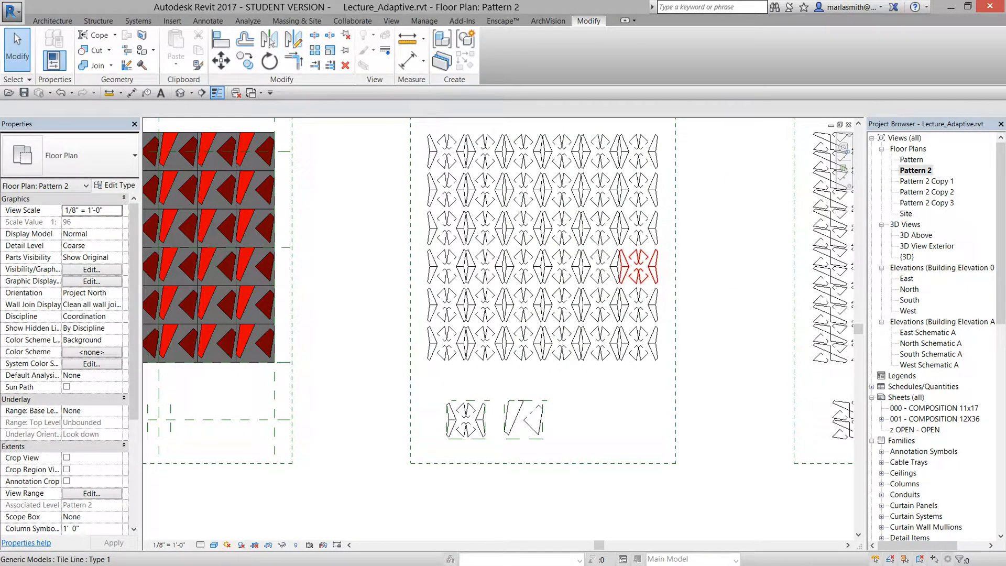
pyautogui.moveTo(600, 341); pyautogui.dragTo(601, 352, button='middle')
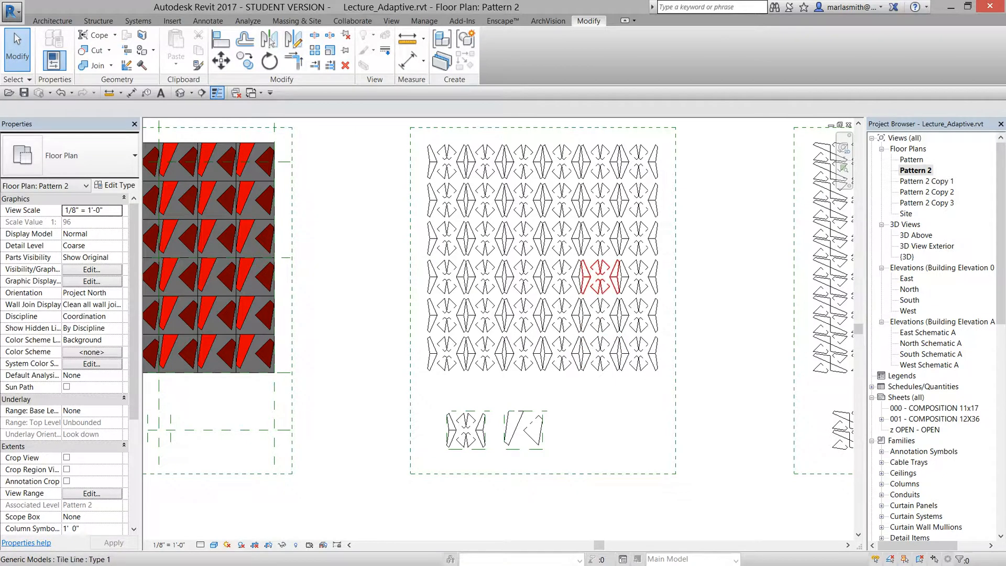
pyautogui.scroll(1, 589, 228)
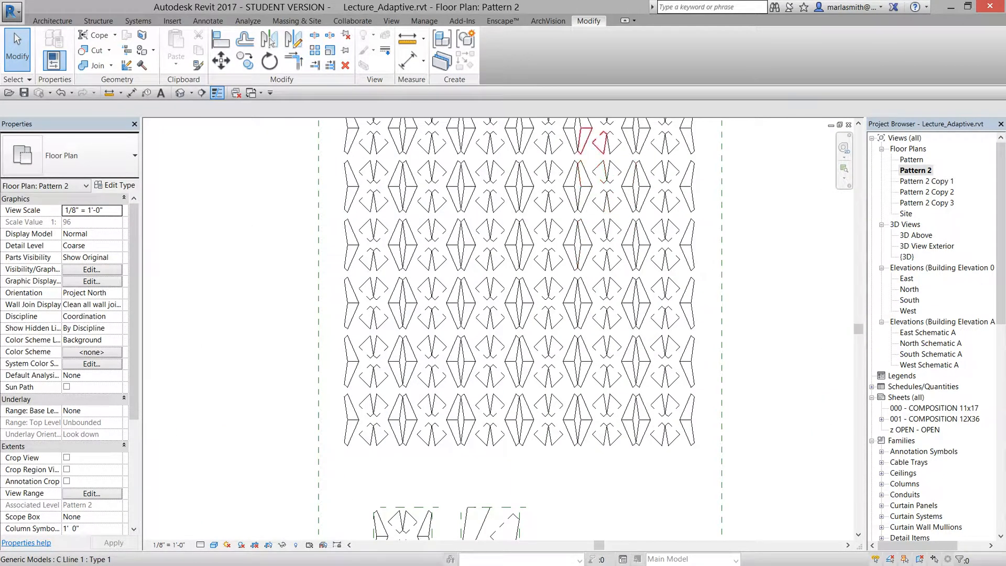
pyautogui.scroll(1, 596, 291)
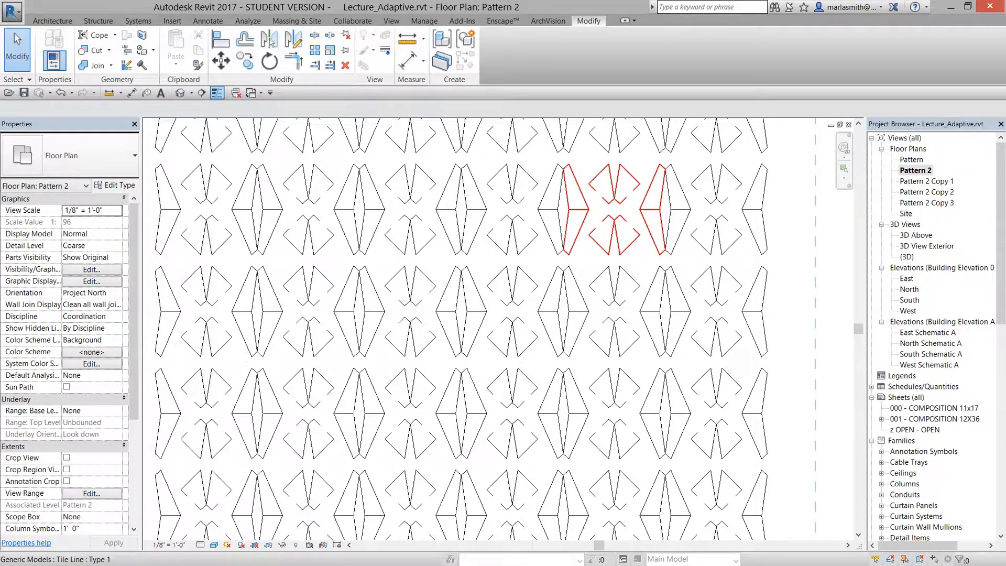
pyautogui.scroll(-4, 592, 210)
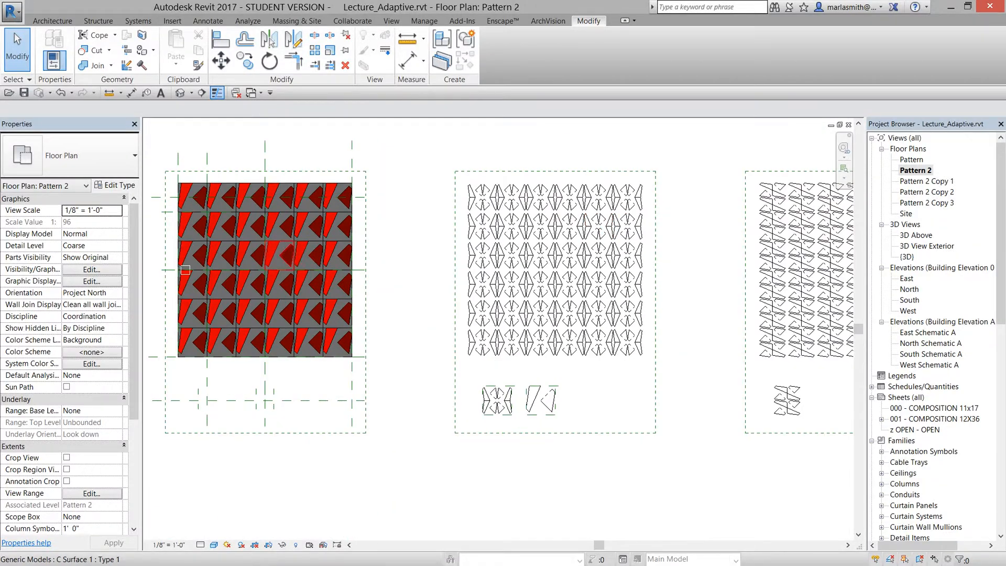
pyautogui.scroll(1, 236, 235)
pyautogui.scroll(-1, 236, 235)
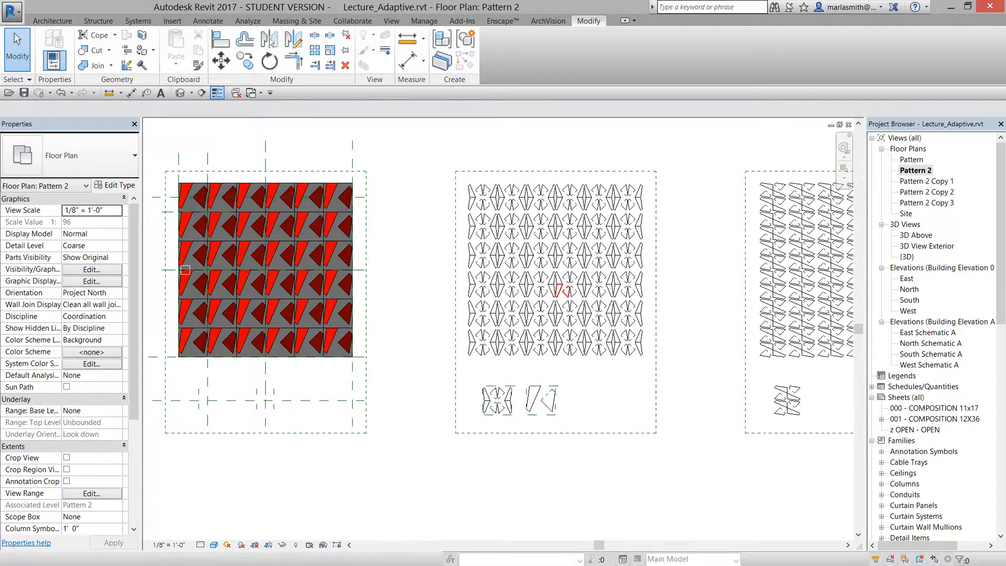
pyautogui.scroll(3, 587, 274)
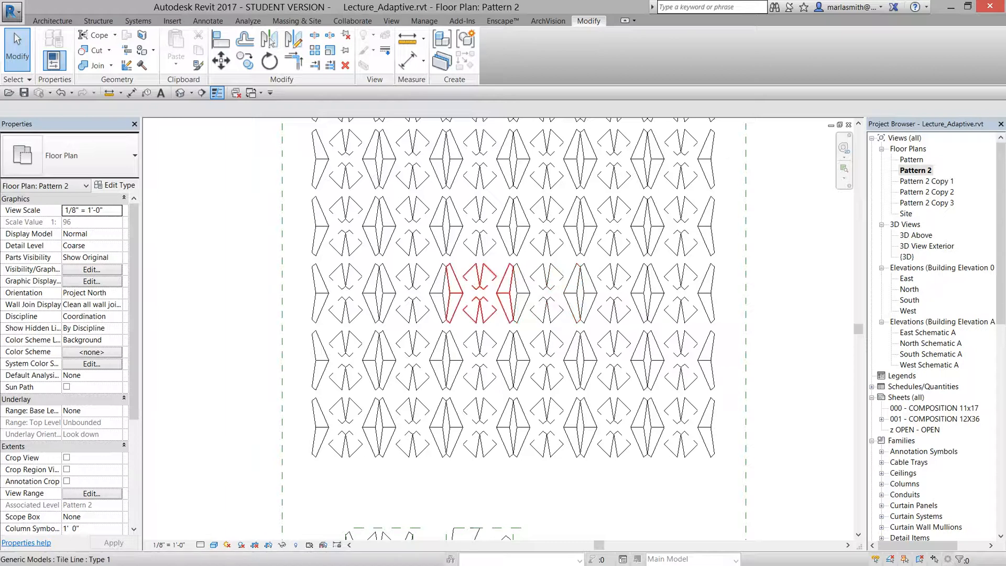
pyautogui.scroll(-2, 461, 288)
pyautogui.scroll(1, 461, 288)
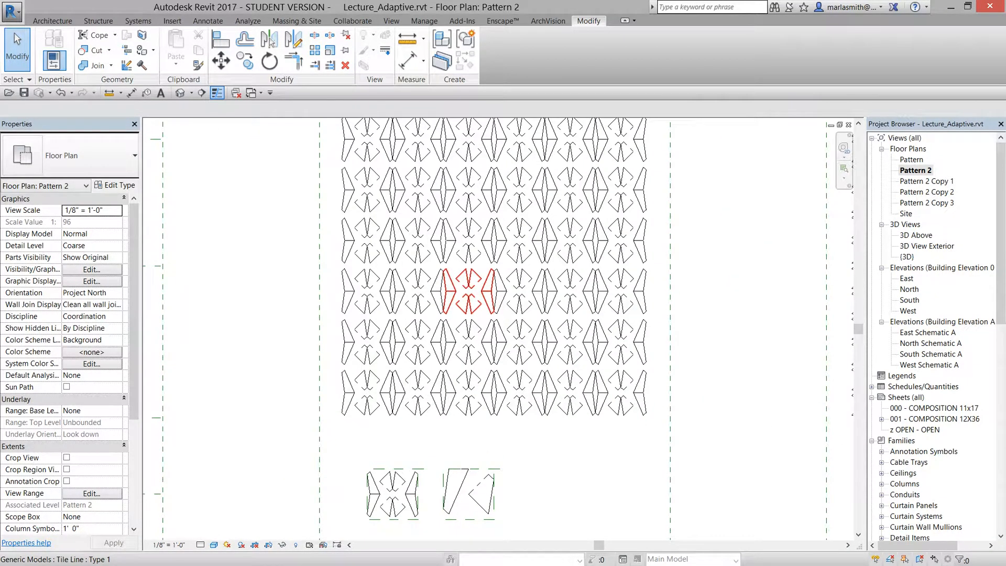
# Step: Open the family of the single C Line tile below the pattern for editing and view its adaptive points up close
pyautogui.click(448, 490)
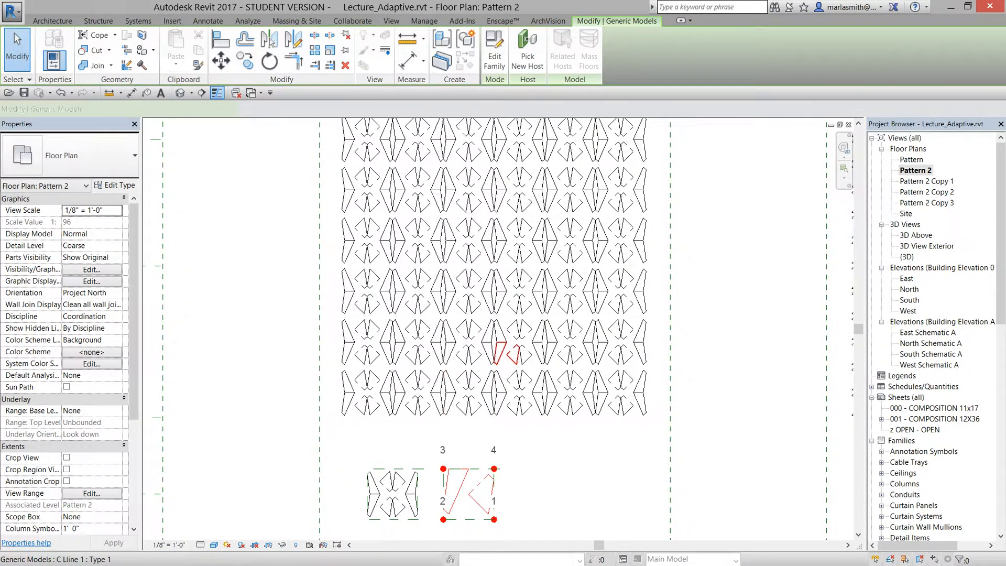
pyautogui.click(494, 52)
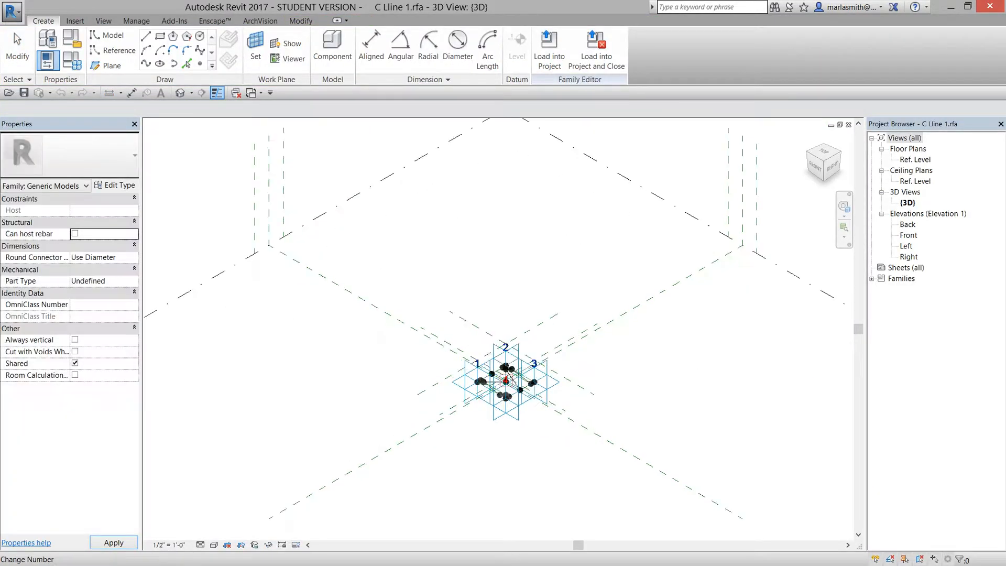
pyautogui.scroll(10, 510, 359)
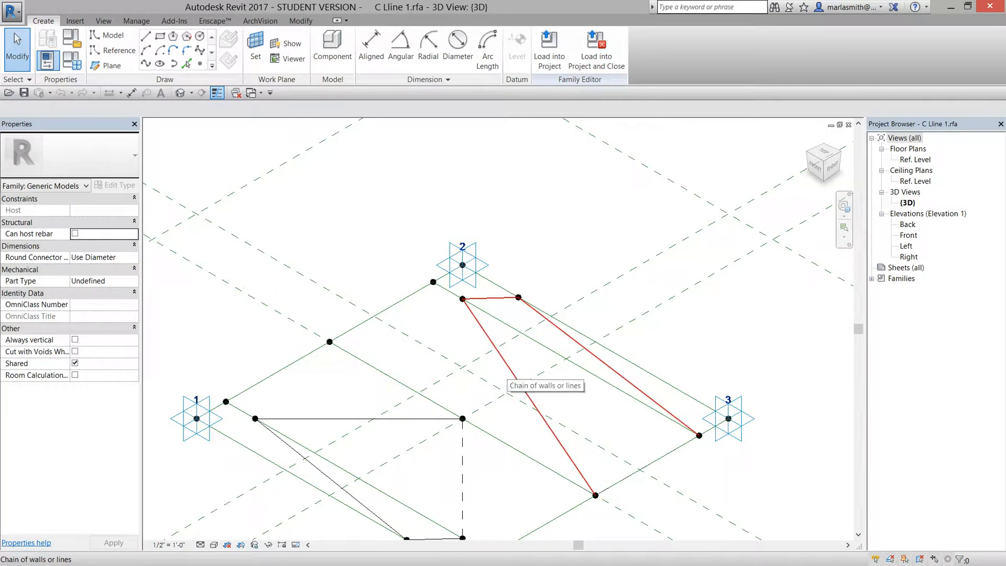
# Step: Select the chain of model lines between adaptive points 2 and 3 and check its line properties
pyautogui.click(514, 374)
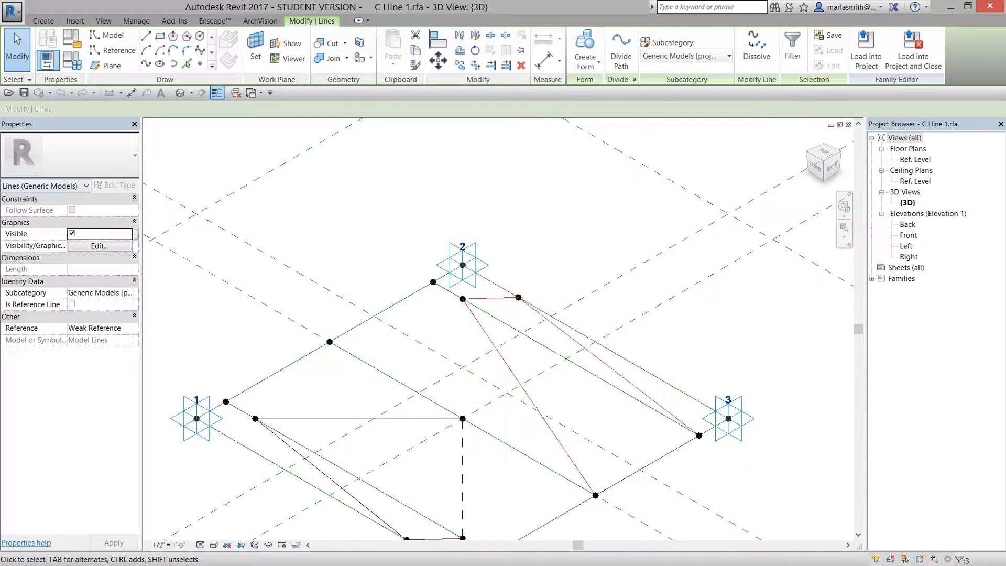
pyautogui.click(85, 186)
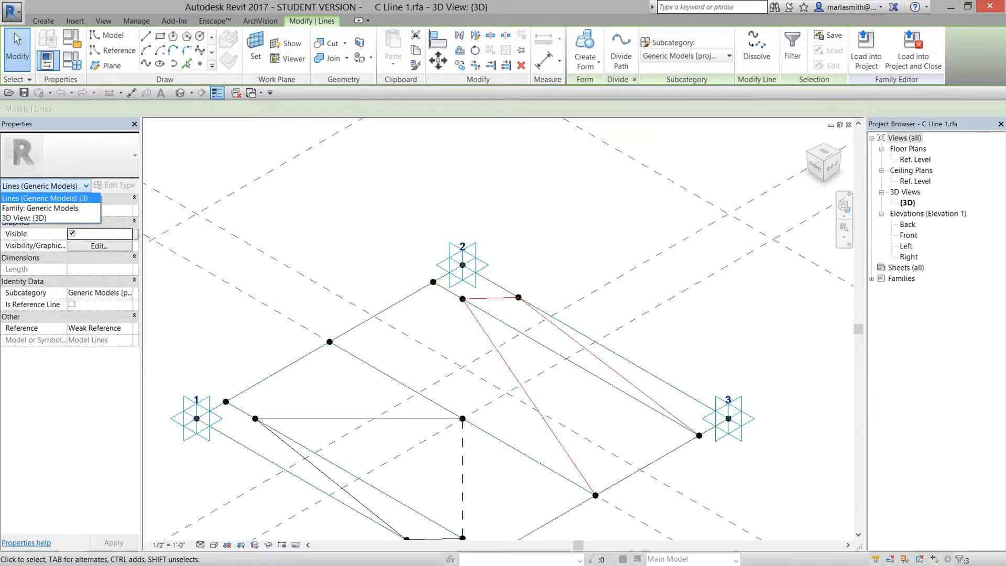
pyautogui.press('Escape')
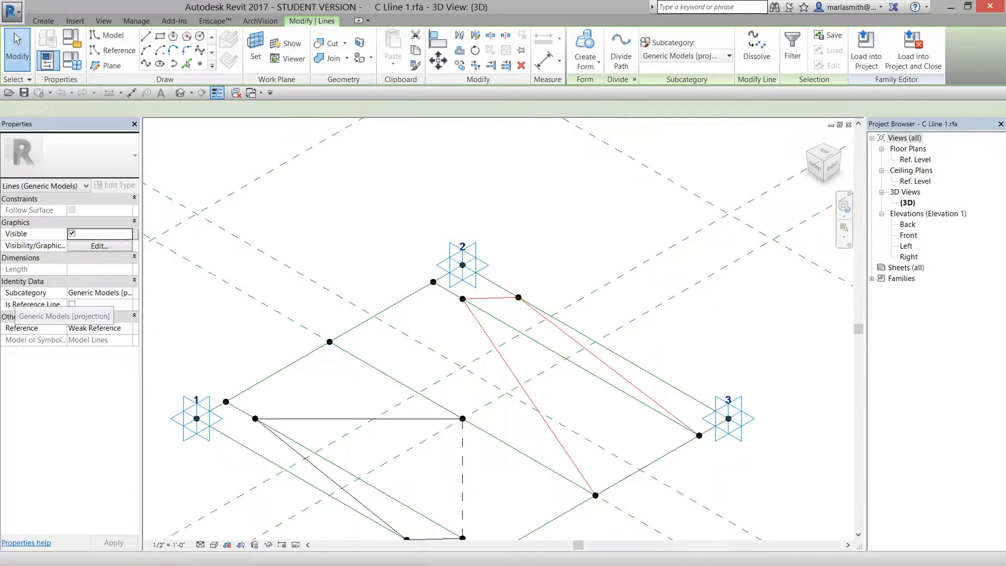
pyautogui.press('Escape')
# Step: Compare the properties of the outer reference-line chain with those of the model-line chain between points 2 and 3
pyautogui.press('Tab')
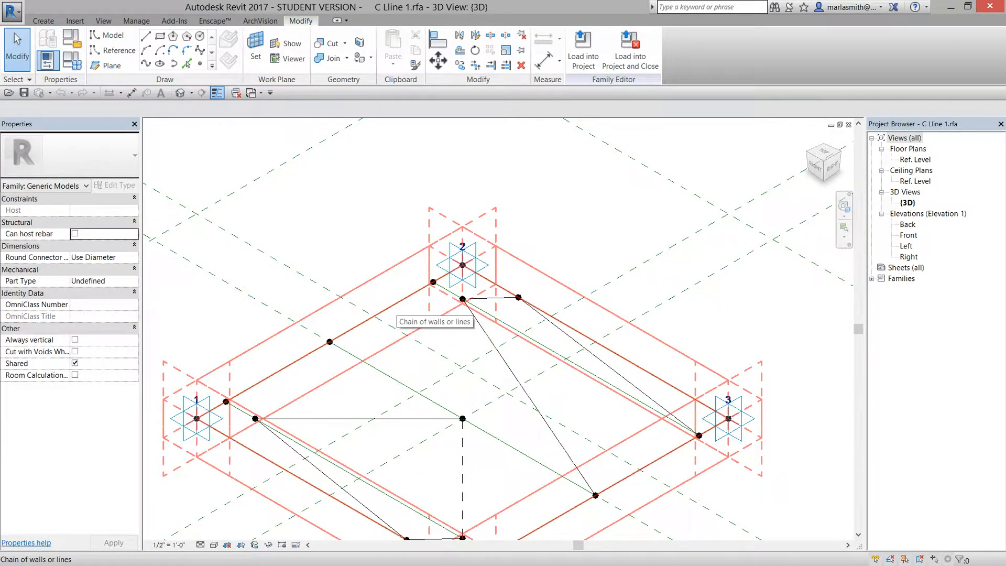
pyautogui.click(393, 305)
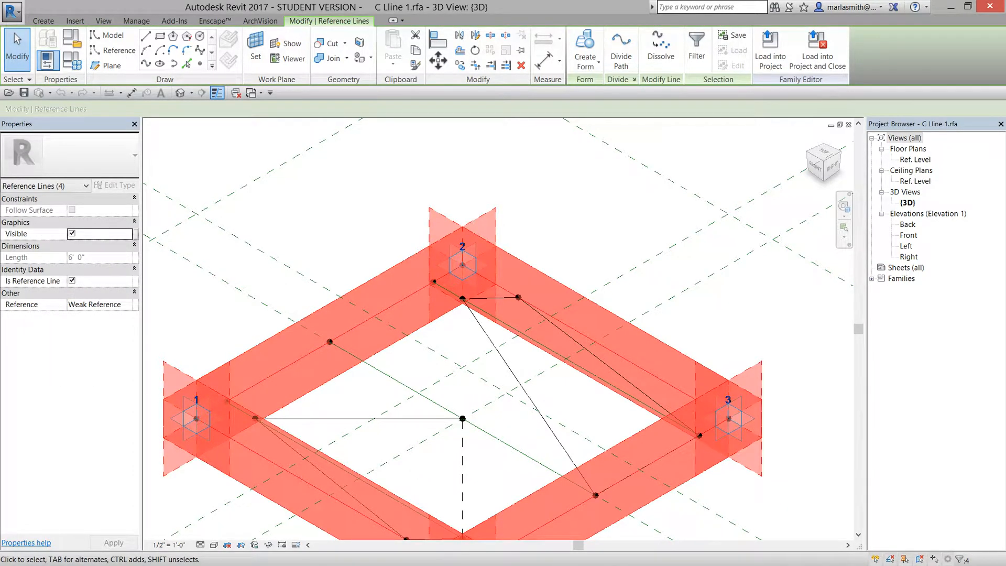
pyautogui.press('Escape')
pyautogui.press('Tab')
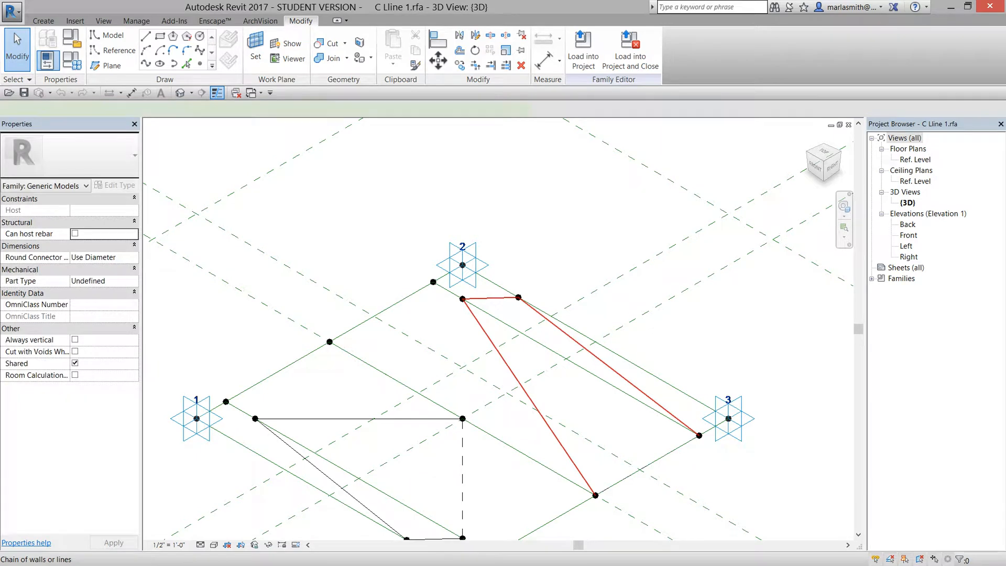
pyautogui.click(528, 396)
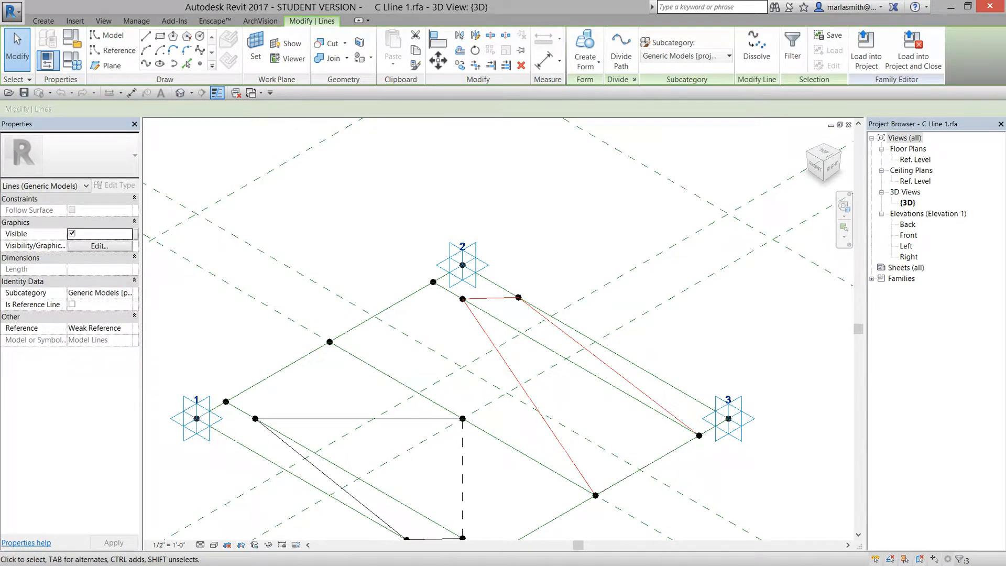
pyautogui.press('Escape')
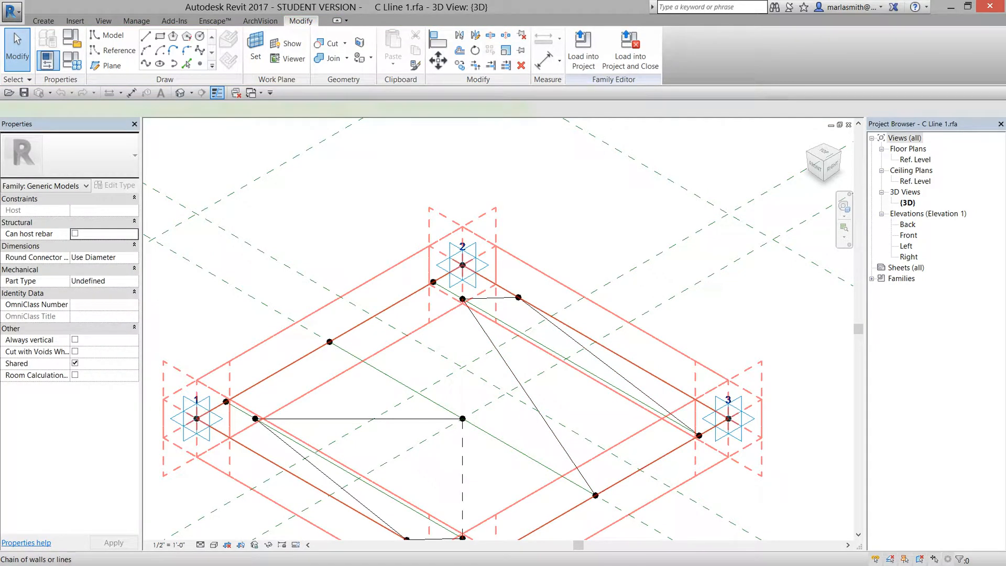
pyautogui.click(595, 342)
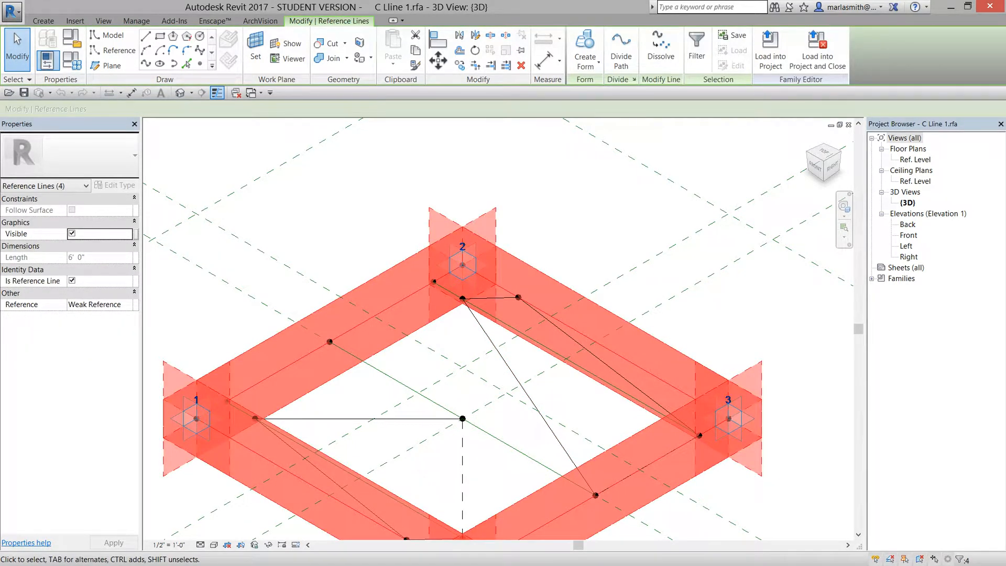
pyautogui.press('Escape')
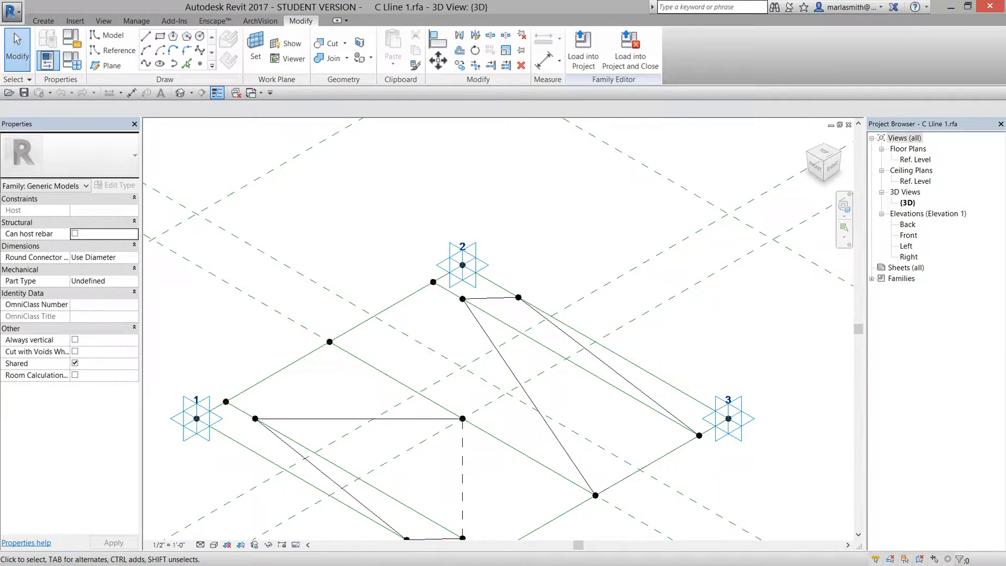
# Step: Draw a model line between the midpoint of edge 1–2 and the inner reference point beside adaptive point 2
pyautogui.scroll(-2, 583, 170)
pyautogui.scroll(3, 507, 317)
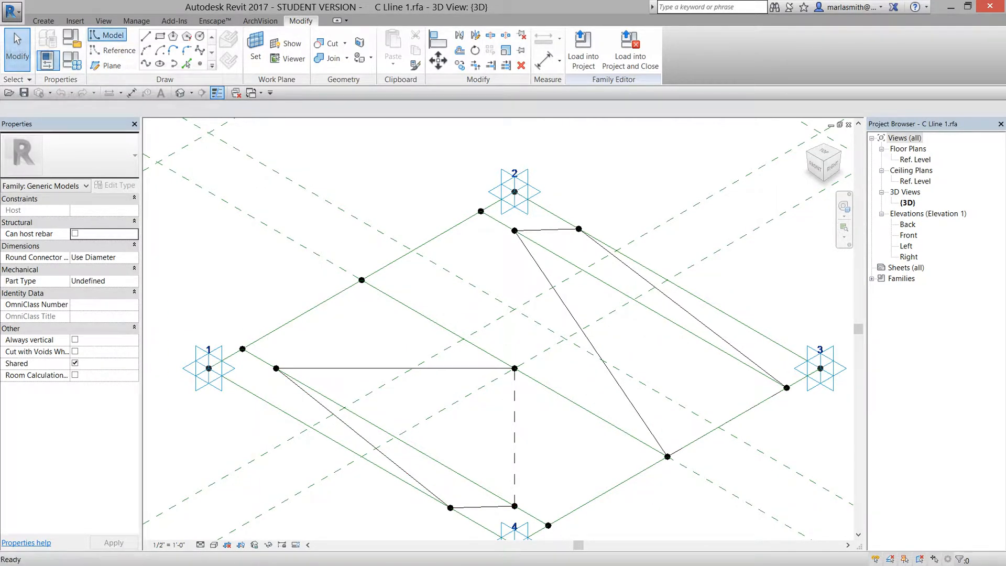
pyautogui.click(107, 34)
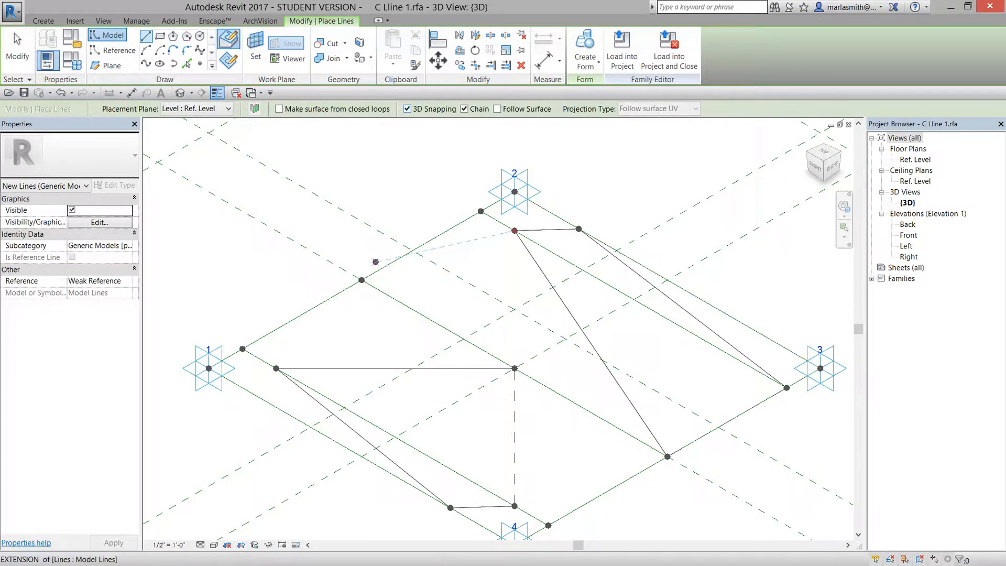
pyautogui.click(361, 280)
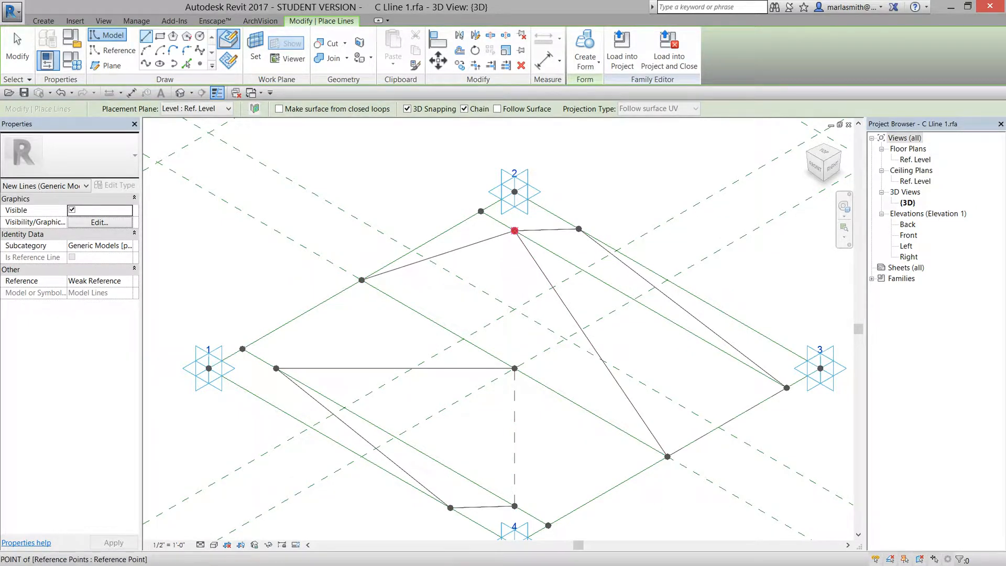
pyautogui.click(514, 231)
pyautogui.click(165, 126)
pyautogui.press('Escape')
pyautogui.press('Escape')
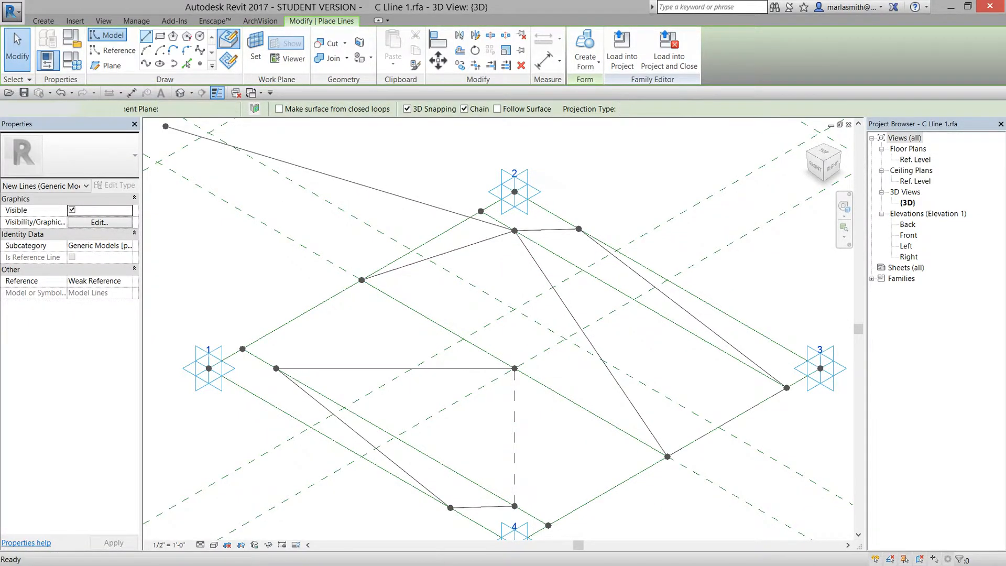
# Step: Set the new model line's subcategory to Hidden Lines [projection]
pyautogui.press('Tab')
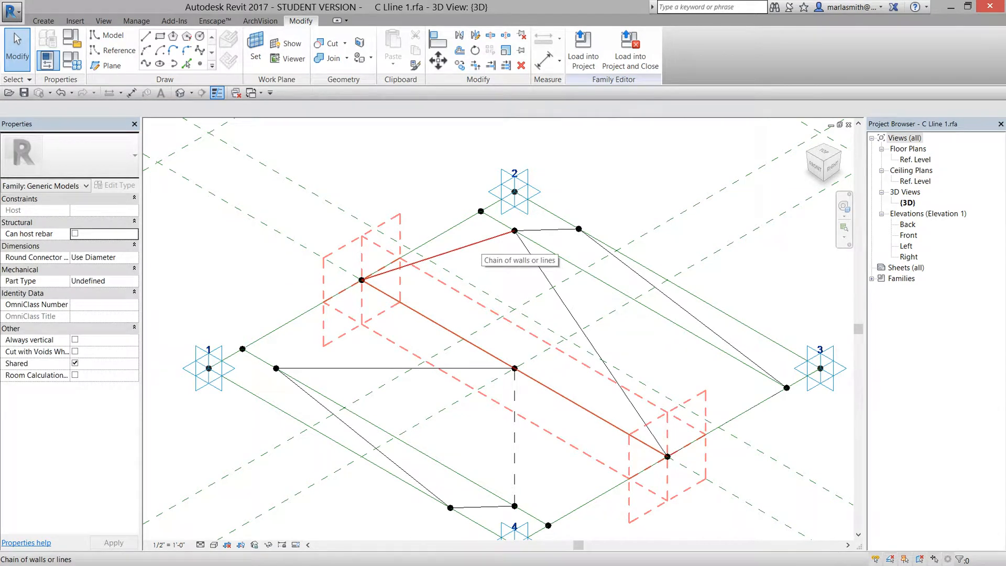
pyautogui.press('Tab')
pyautogui.click(438, 256)
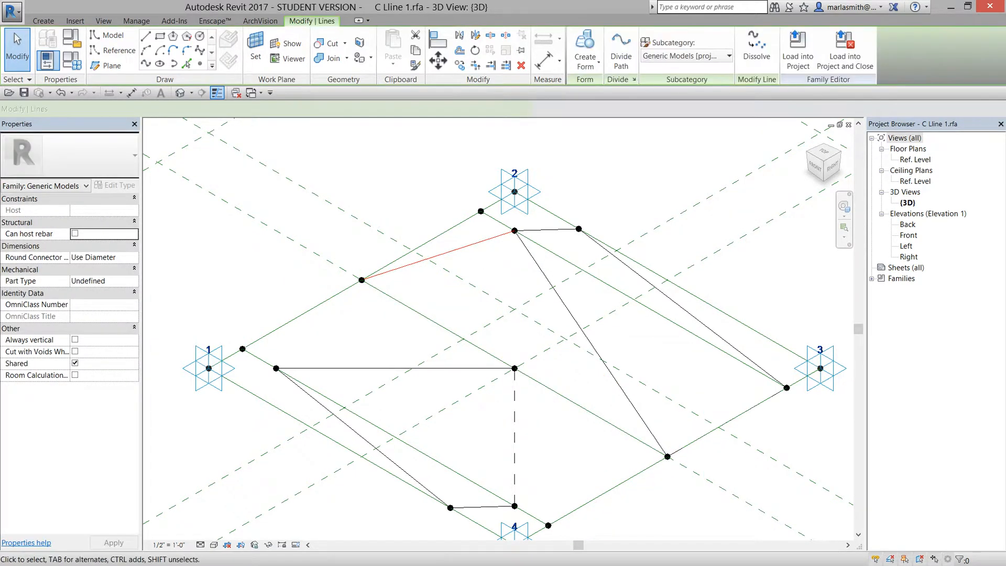
pyautogui.click(685, 55)
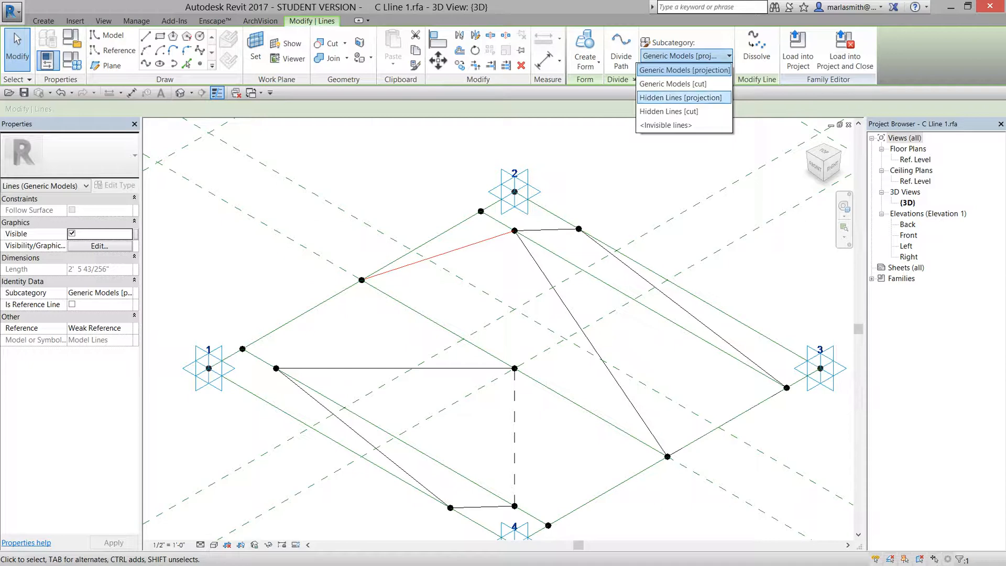
pyautogui.click(680, 97)
pyautogui.press('Escape')
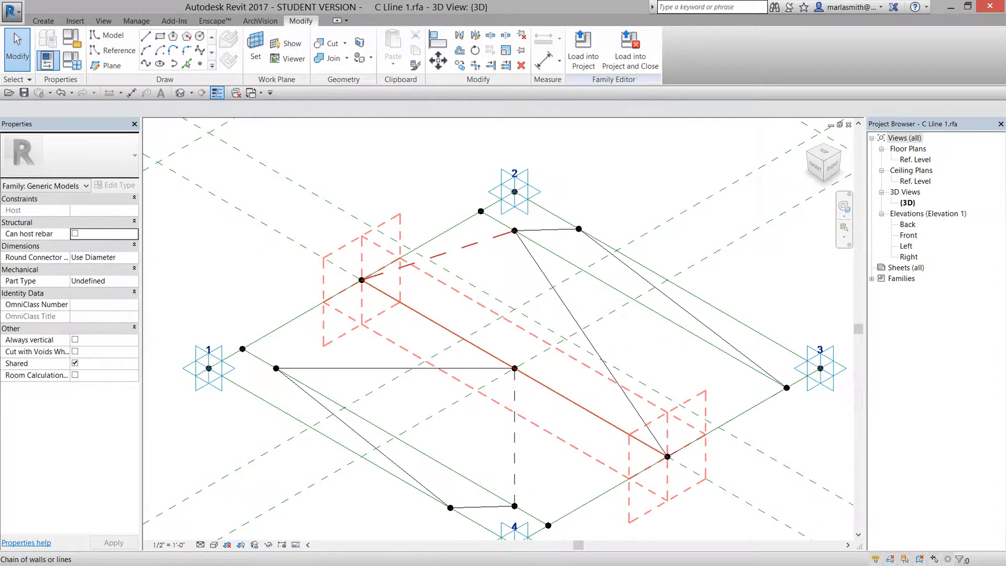
# Step: Delete the dashed model line between the midpoint of edge 1–2 and the point beside adaptive point 2
pyautogui.click(438, 255)
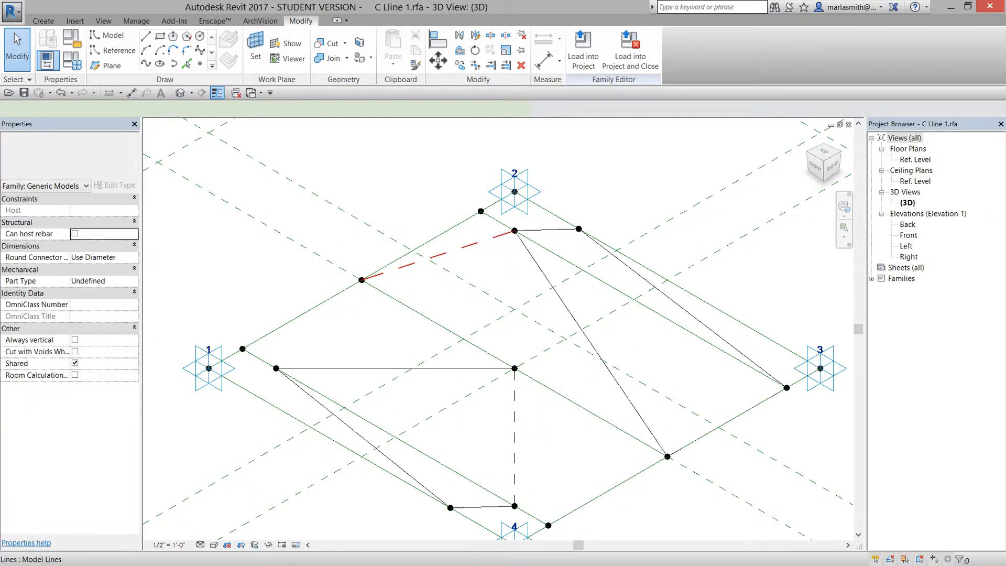
pyautogui.press('Delete')
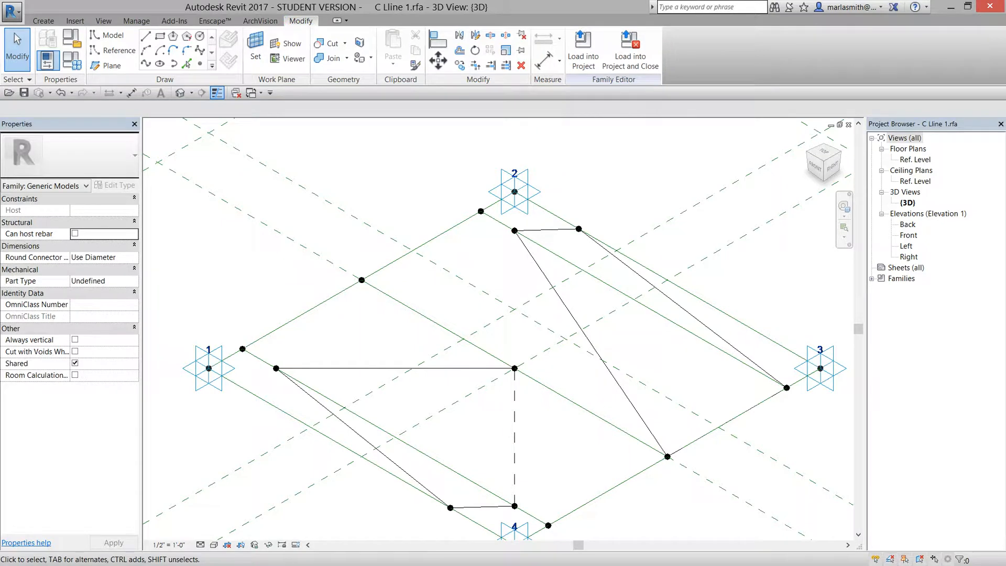
pyautogui.scroll(-3, 490, 271)
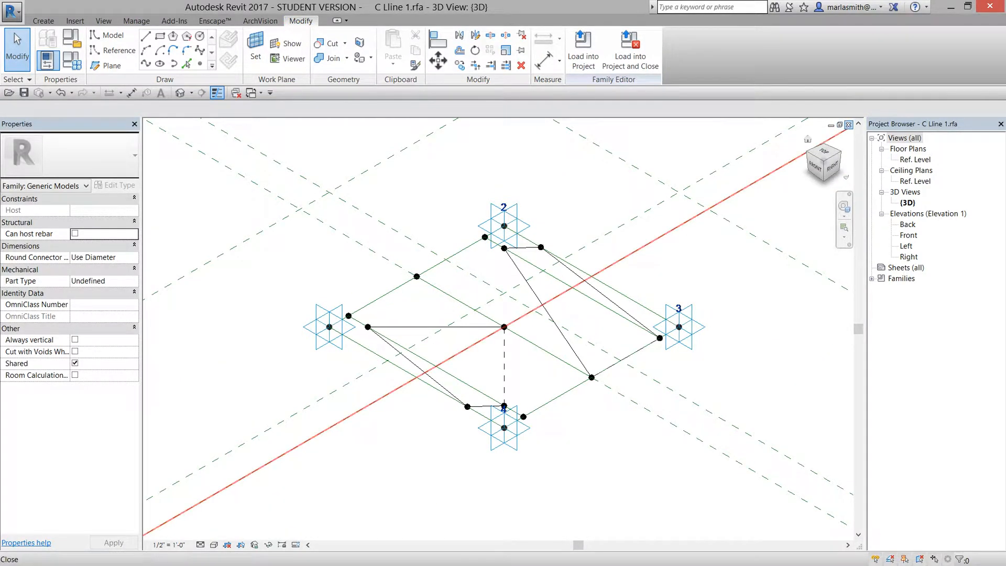
# Step: Close the C Line 1 family and compare the four pattern compositions in the Pattern 2 floor plan
pyautogui.click(849, 125)
pyautogui.click(567, 288)
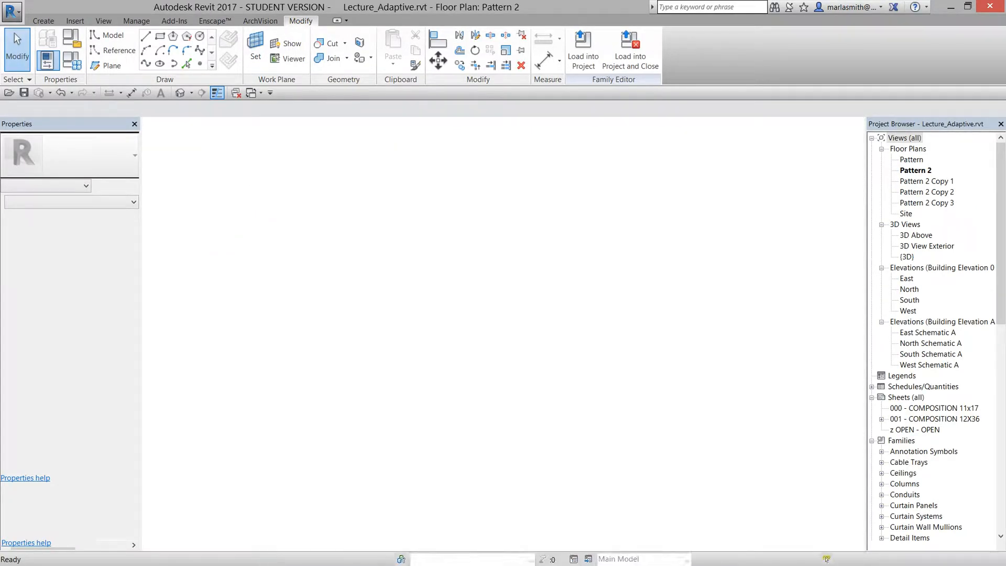
pyautogui.scroll(-4, 664, 345)
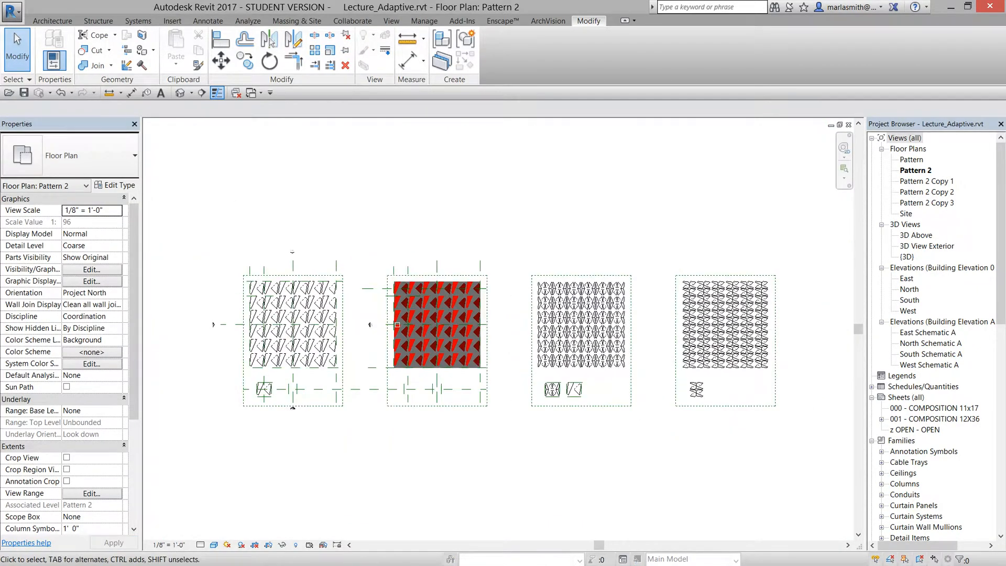
pyautogui.scroll(3, 290, 378)
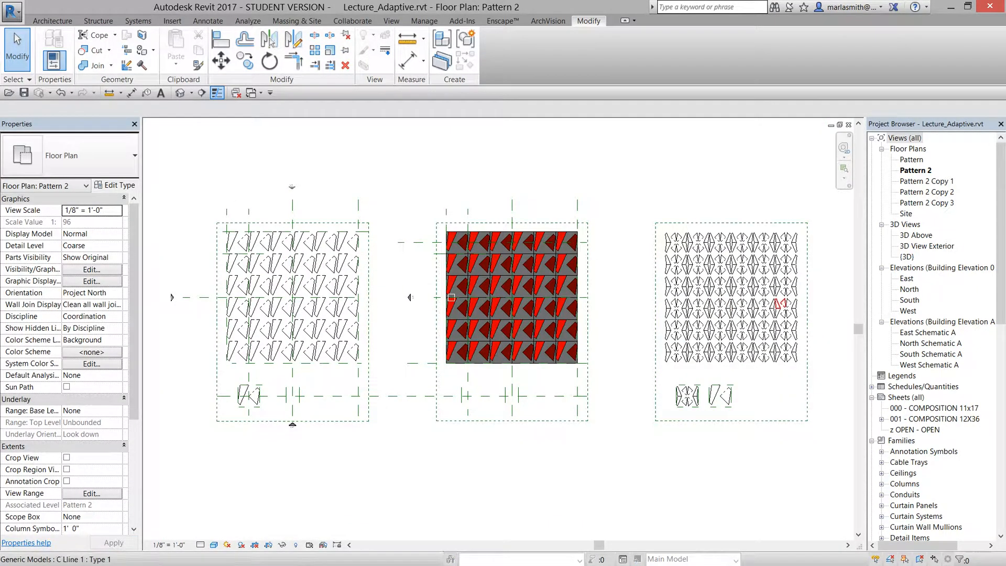
pyautogui.scroll(-2, 417, 253)
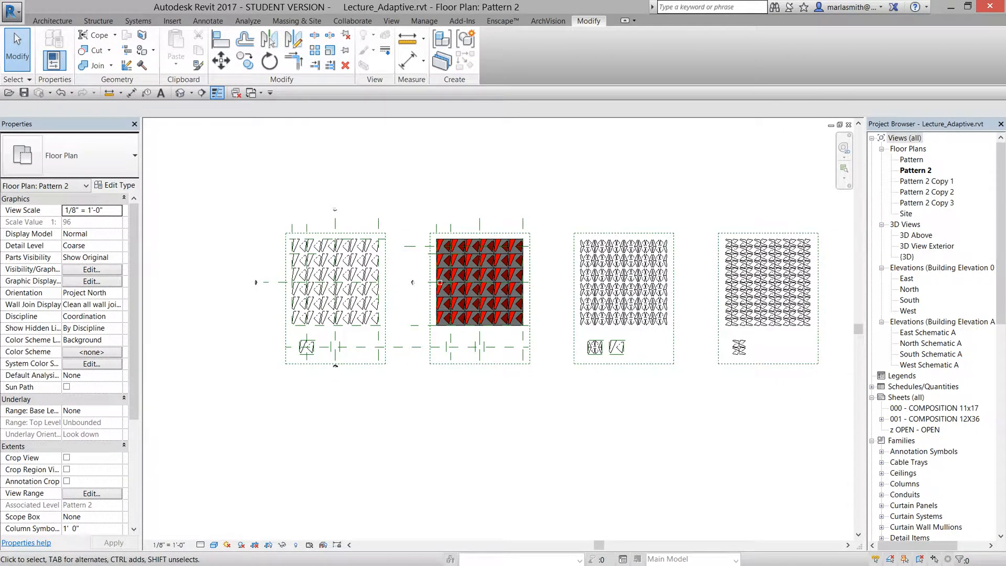
pyautogui.scroll(1, 848, 257)
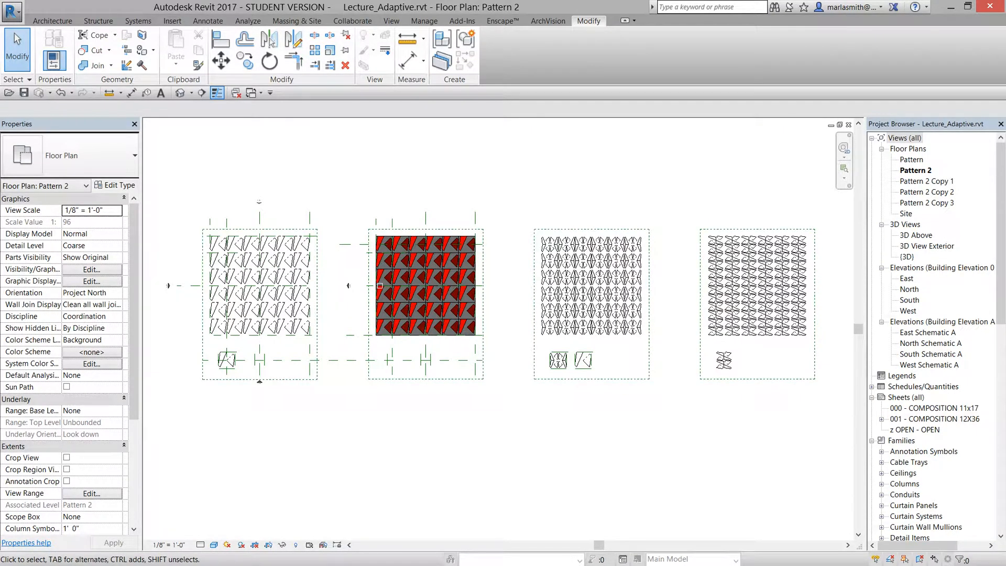
pyautogui.moveTo(814, 258); pyautogui.dragTo(679, 260, button='middle')
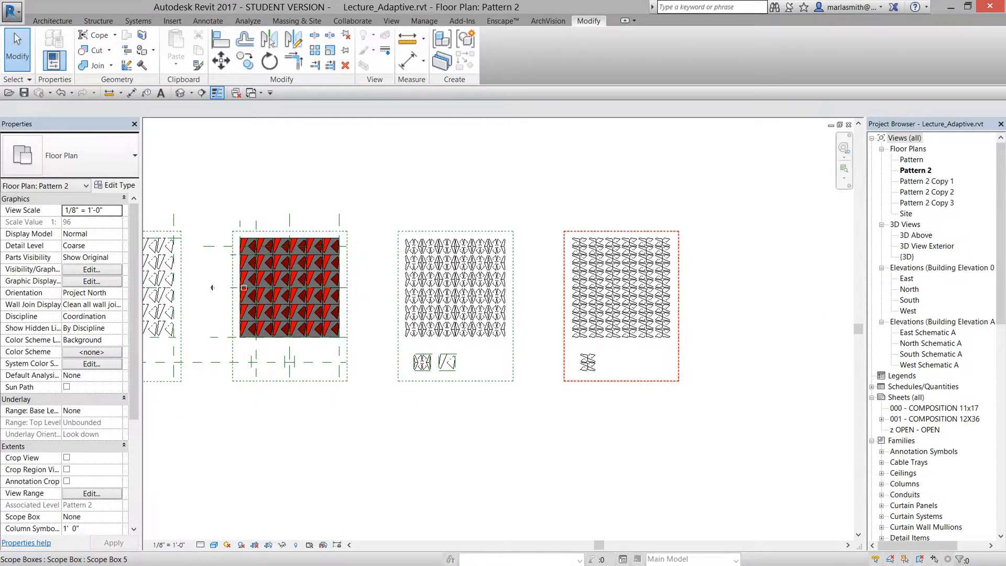
pyautogui.scroll(2, 696, 358)
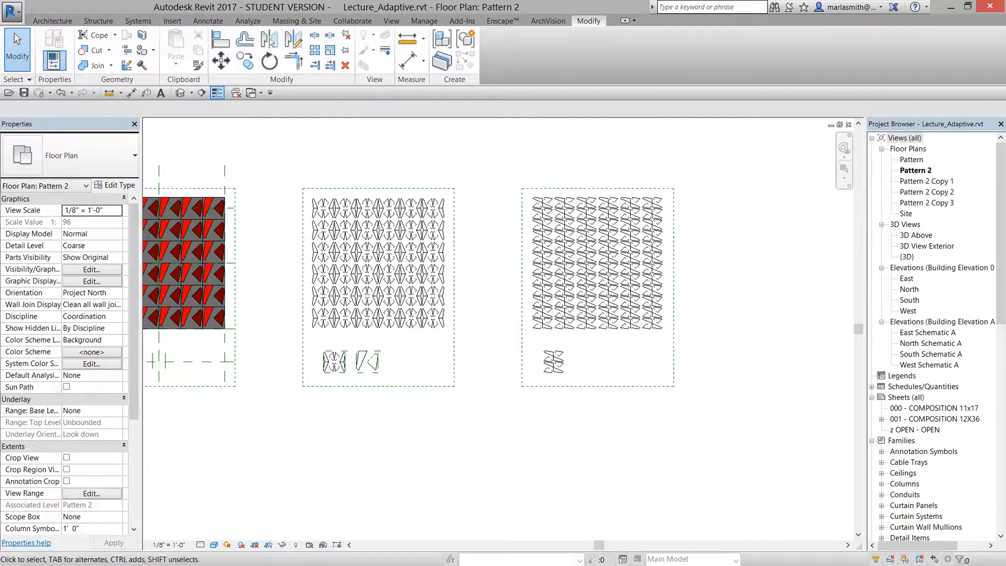
# Step: Duplicate the Pattern 2 floor plan as an independent view without detailing
pyautogui.rightClick(915, 171)
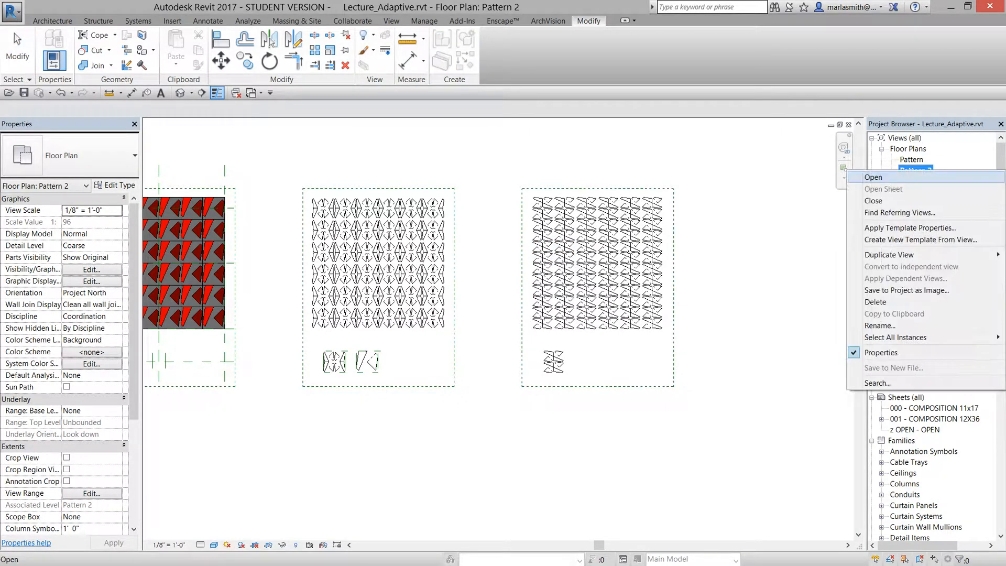
pyautogui.moveTo(890, 255)
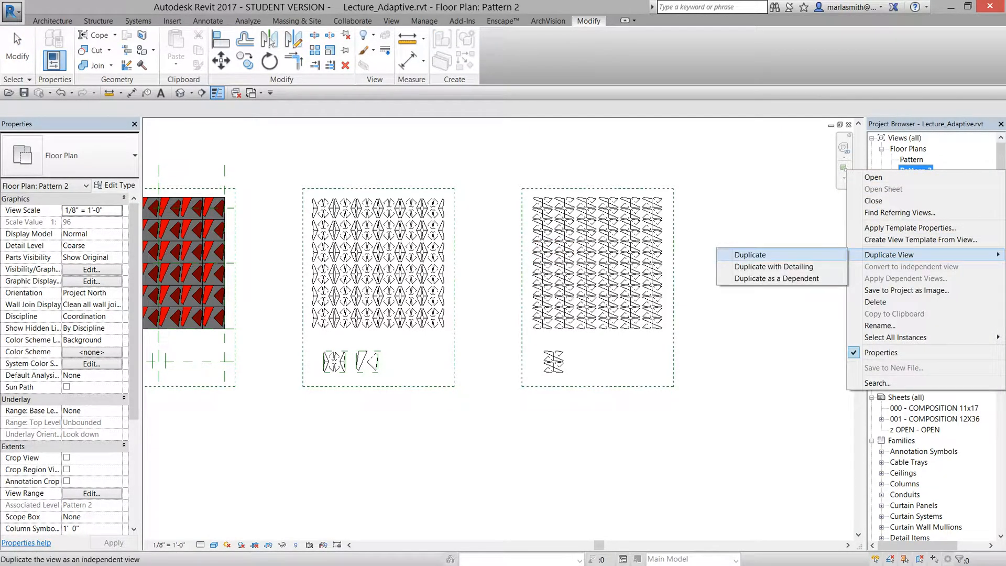
pyautogui.click(750, 254)
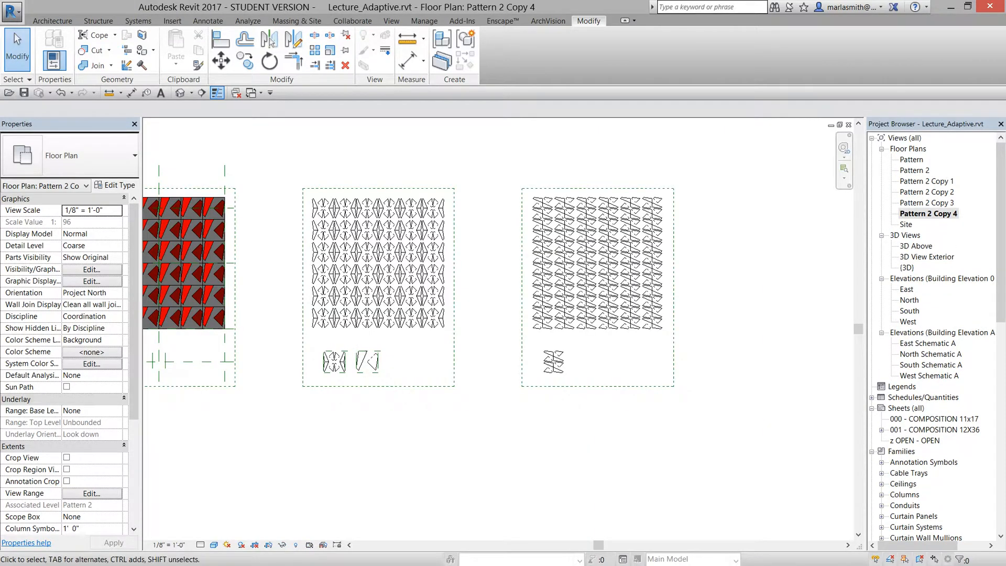
# Step: Identify the scope box around the last pattern composition and assign Scope Box 5 to the Pattern 2 Copy 4 view
pyautogui.click(673, 361)
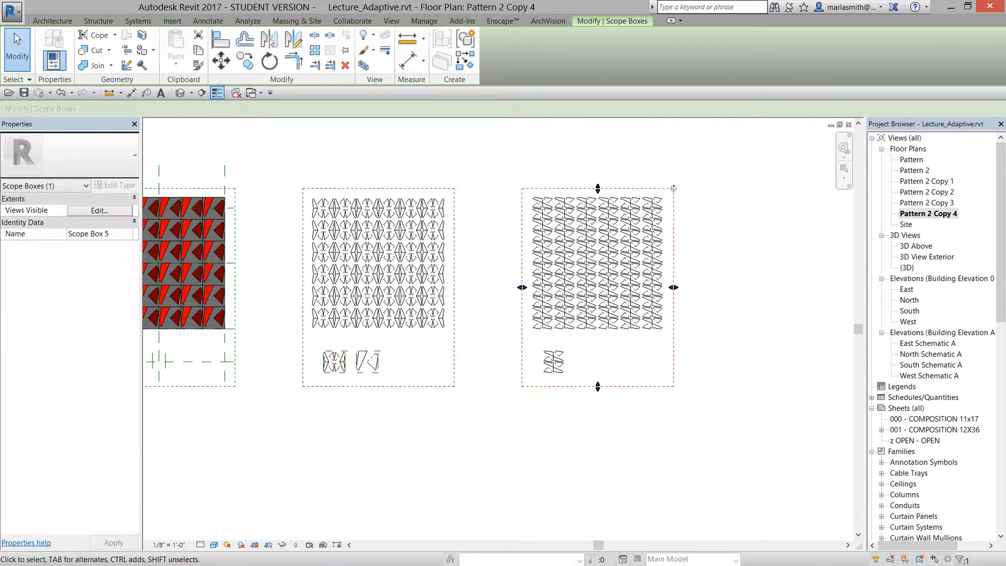
pyautogui.press('Escape')
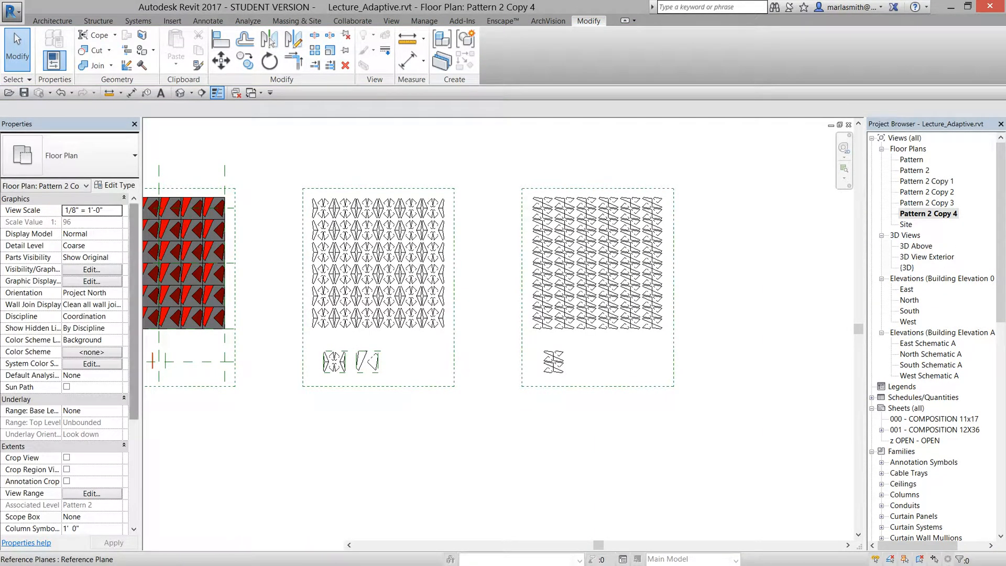
pyautogui.scroll(-1, 68, 362)
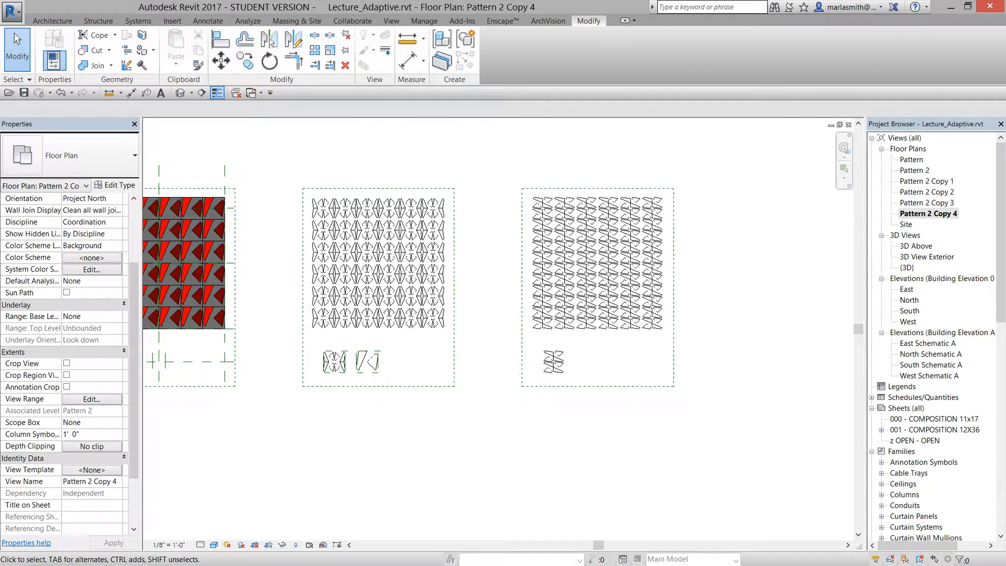
pyautogui.click(89, 422)
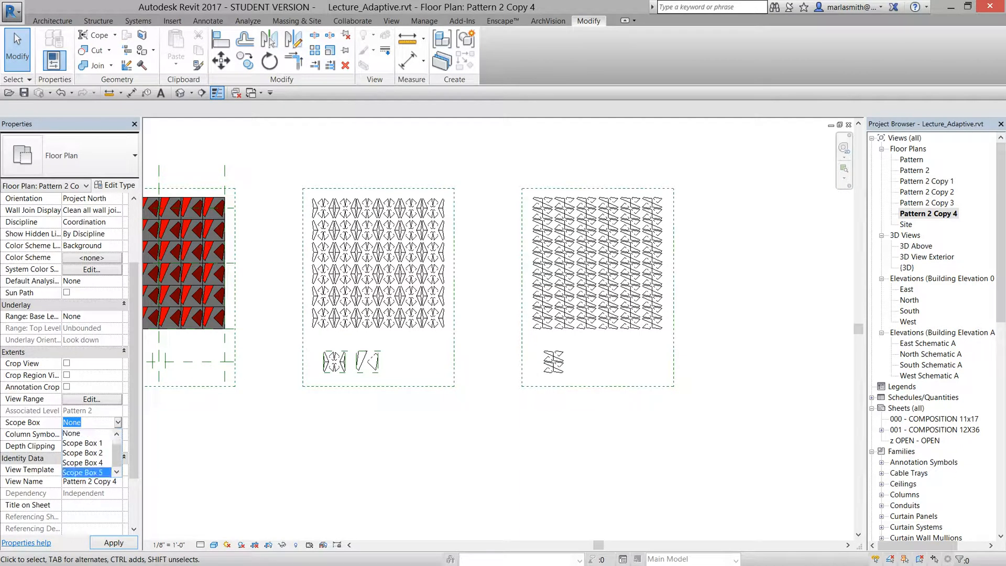
pyautogui.click(83, 473)
pyautogui.scroll(2, 720, 329)
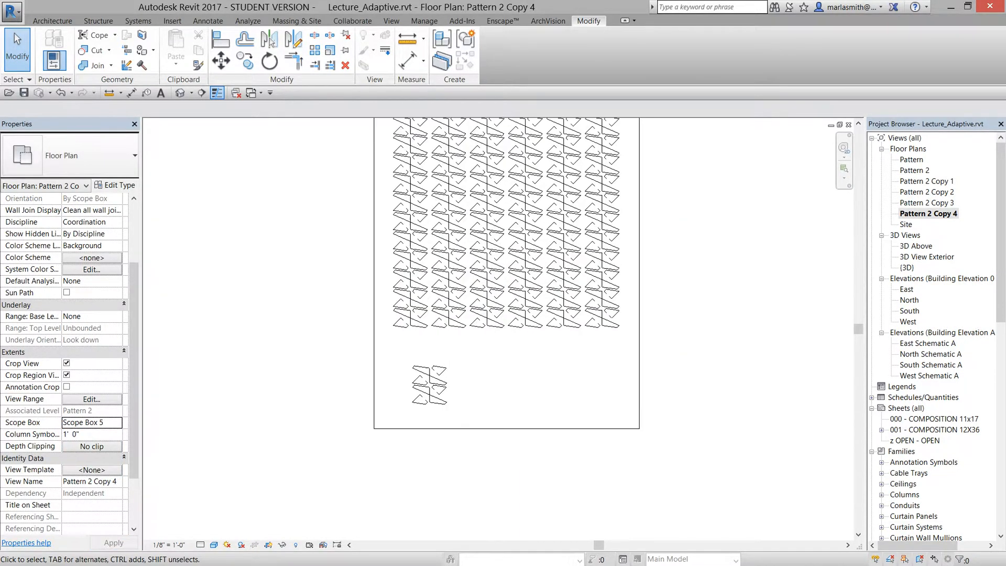
pyautogui.moveTo(523, 186); pyautogui.dragTo(507, 254, button='middle')
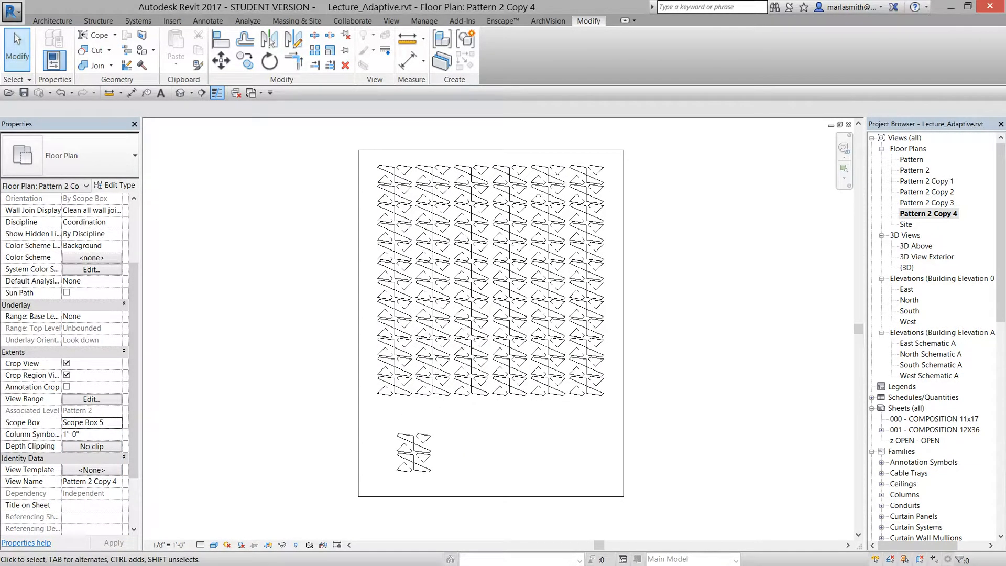